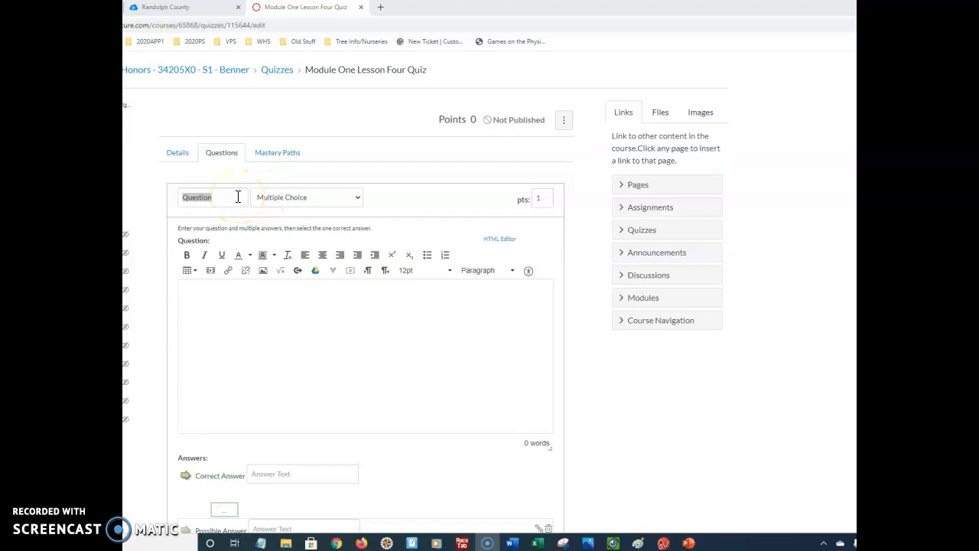
- Name the question Q1 and set its type to Multiple Dropdowns
text(Q1)
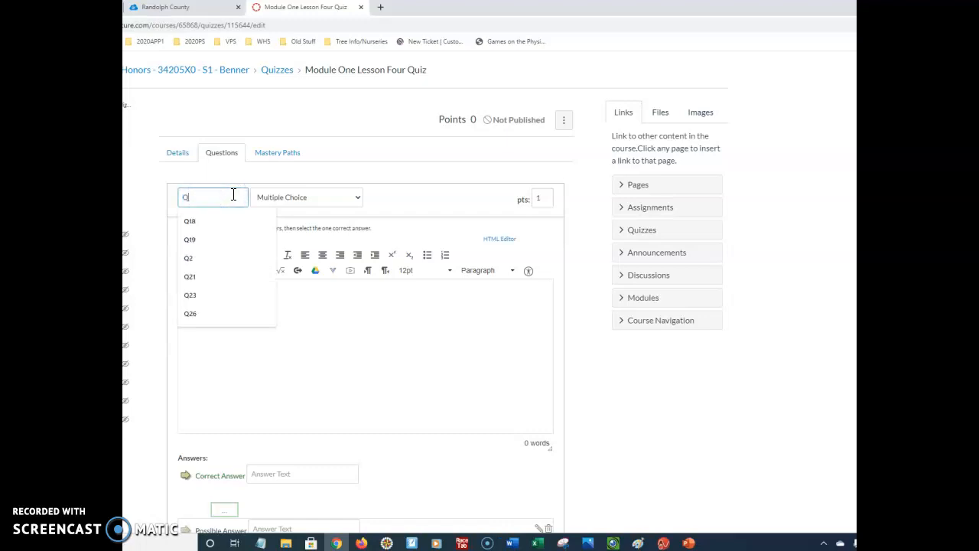
click(348, 197)
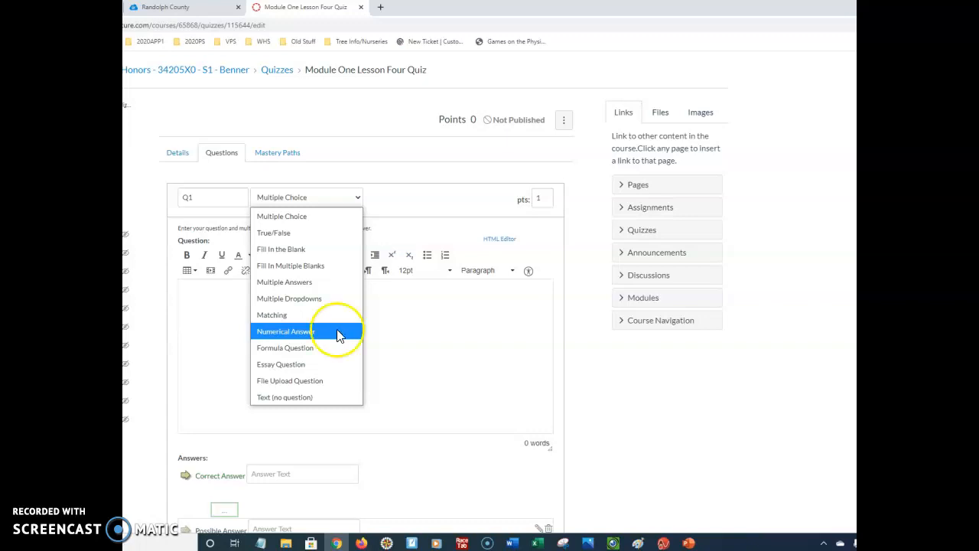
click(342, 369)
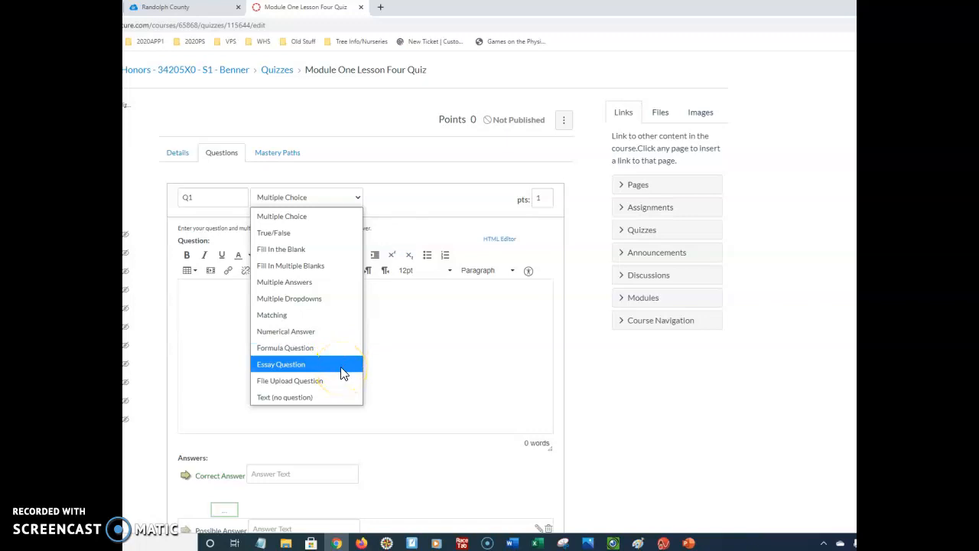
click(320, 304)
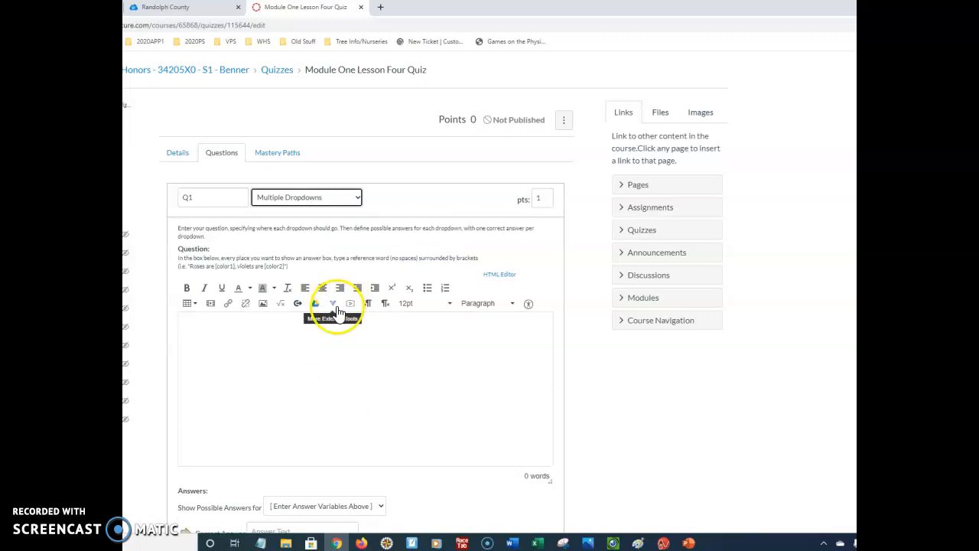
- Switch to the Word worksheet and copy the Part A significant-figures instruction together with its twelve measurements
scroll(344, 317, down, 2)
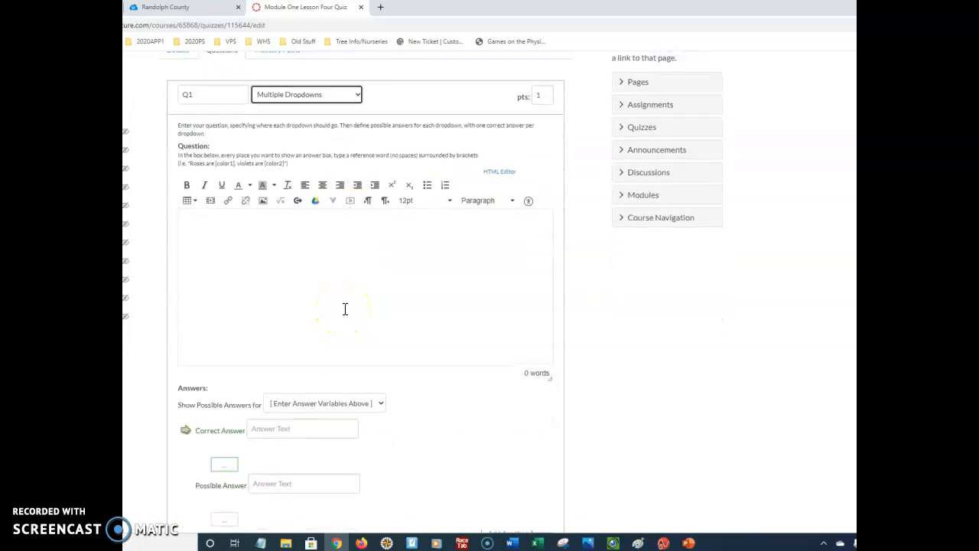
scroll(345, 309, down, 1)
scroll(278, 207, up, 2)
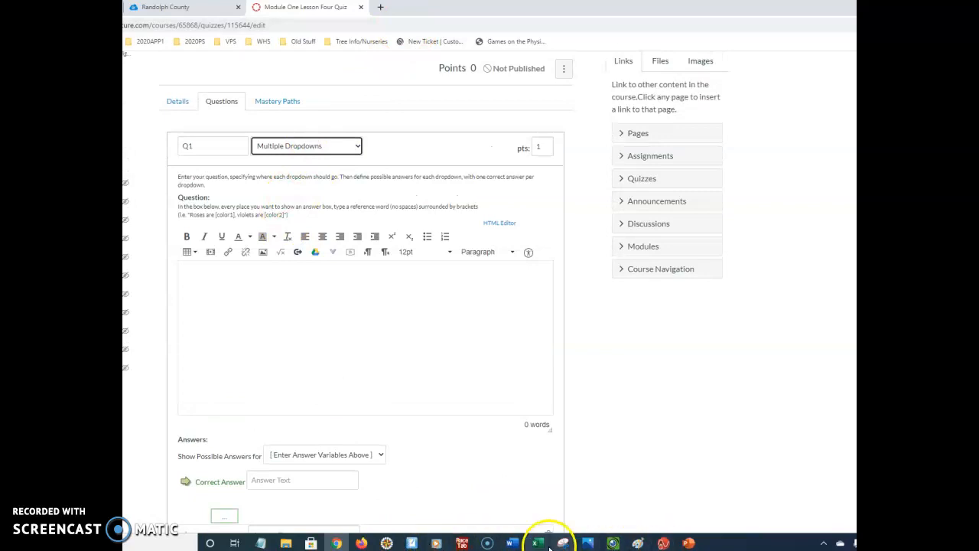
click(511, 543)
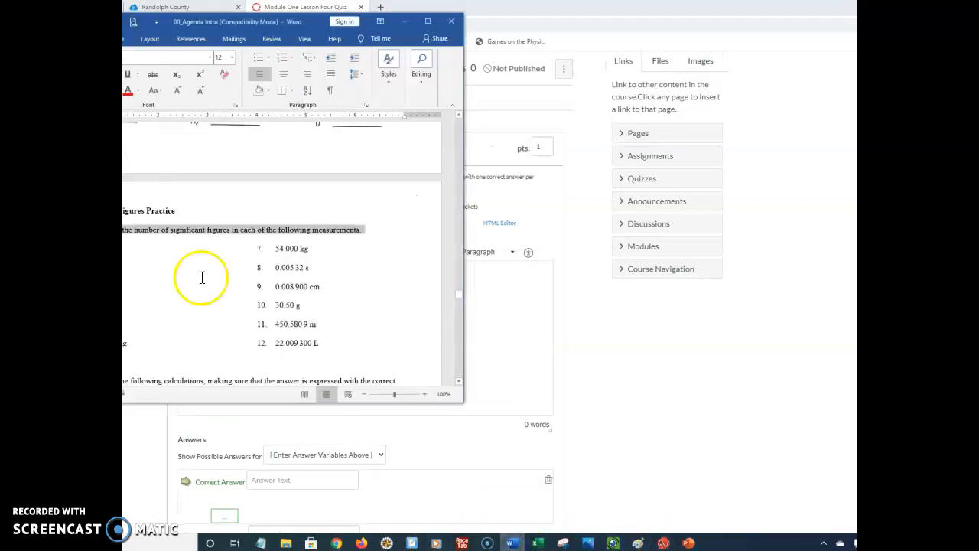
click(160, 283)
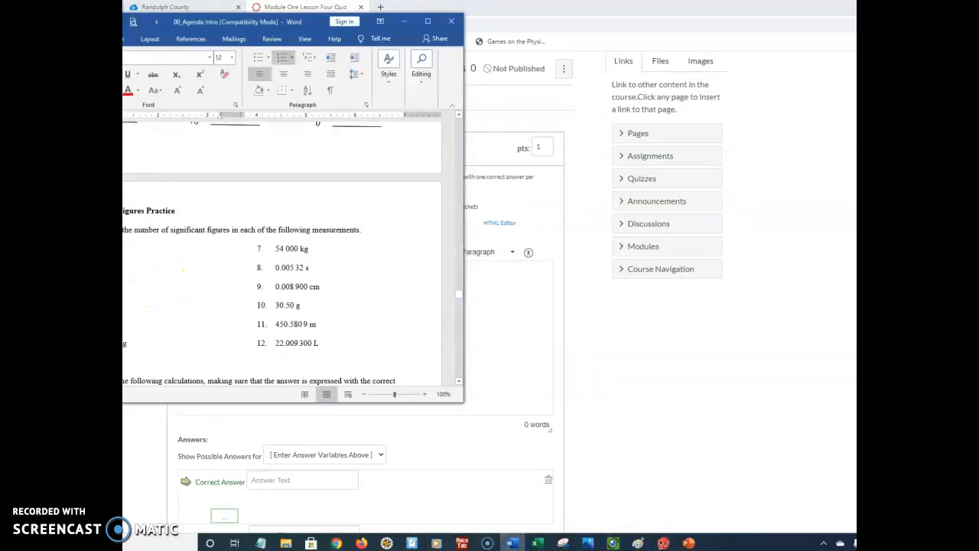
drag(186, 26, 296, 39)
click(164, 247)
shift+click(449, 364)
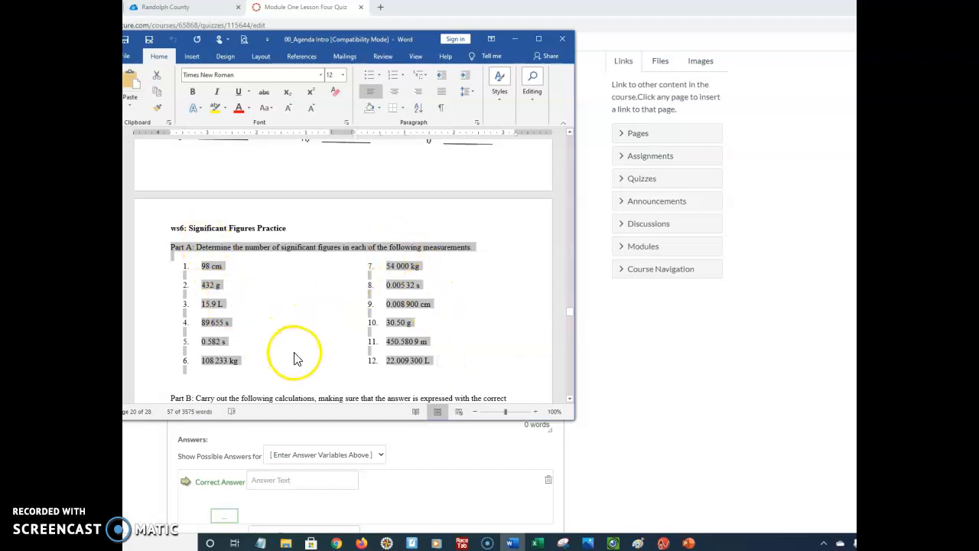
- Paste the copied Part A text into the quiz question body and remove one blank line above the first measurement
click(623, 398)
click(350, 291)
key(ctrl+v)
scroll(344, 306, up, 10)
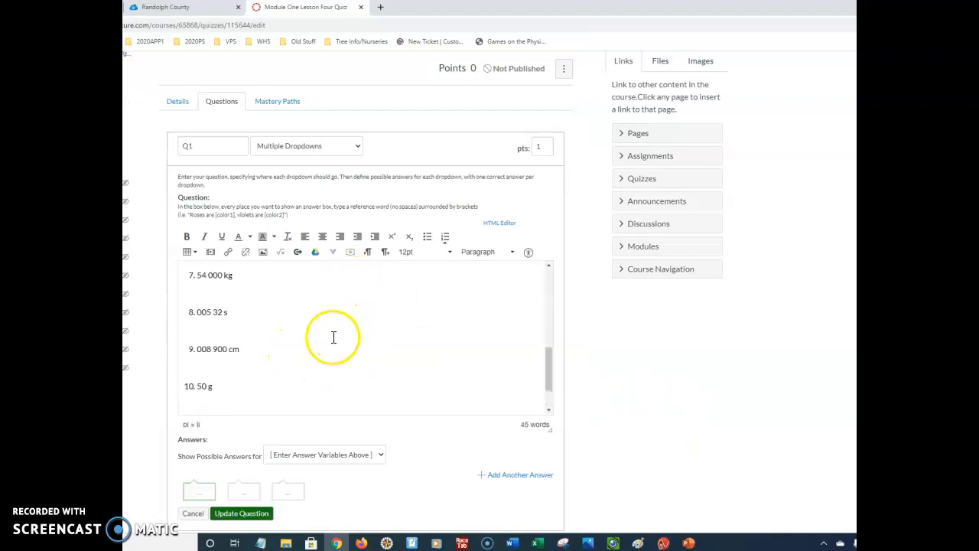
scroll(328, 341, down, 1)
scroll(328, 340, up, 1)
click(215, 308)
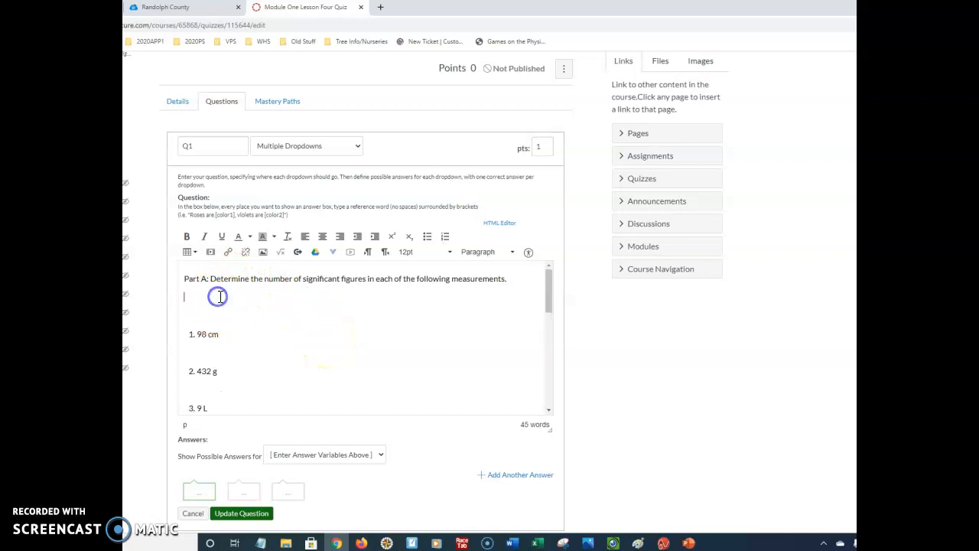
key(Delete)
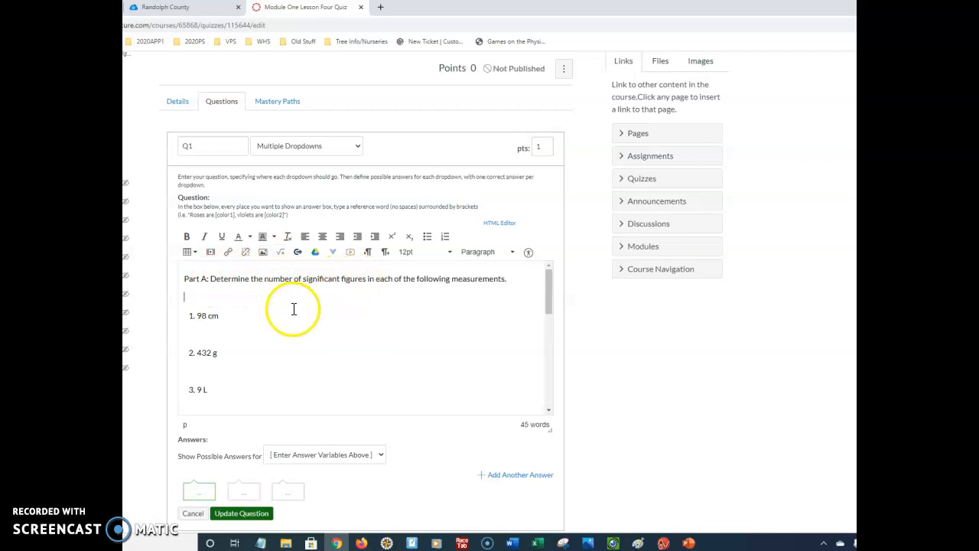
- Add the dropdown placeholders [answer1] after 98 cm and [answer2] after 432 g in the question text
scroll(273, 302, down, 1)
scroll(273, 302, up, 1)
click(265, 317)
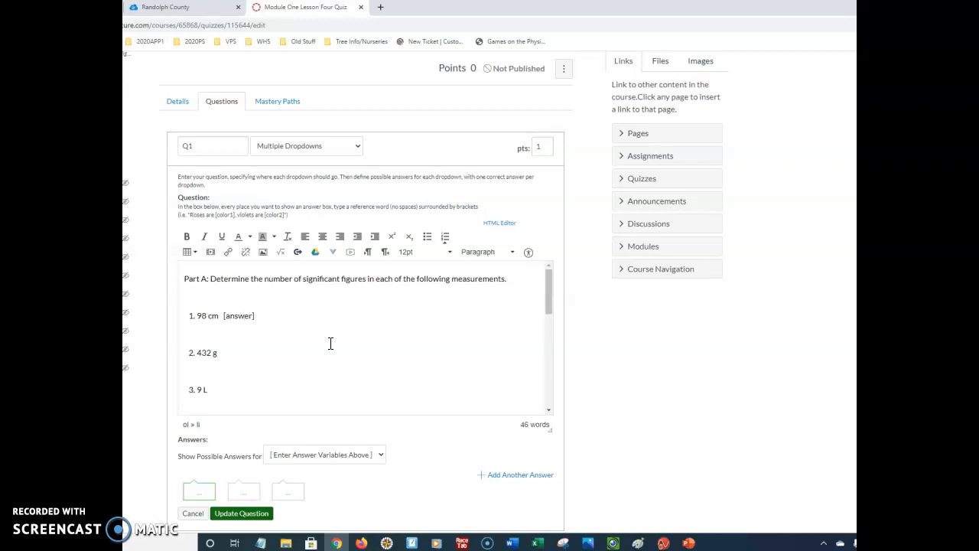
click(309, 353)
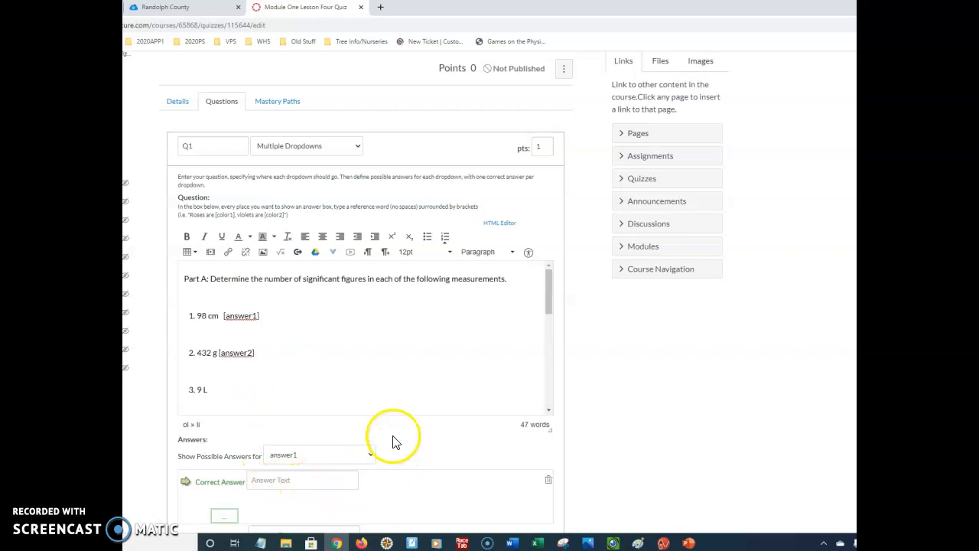
click(220, 353)
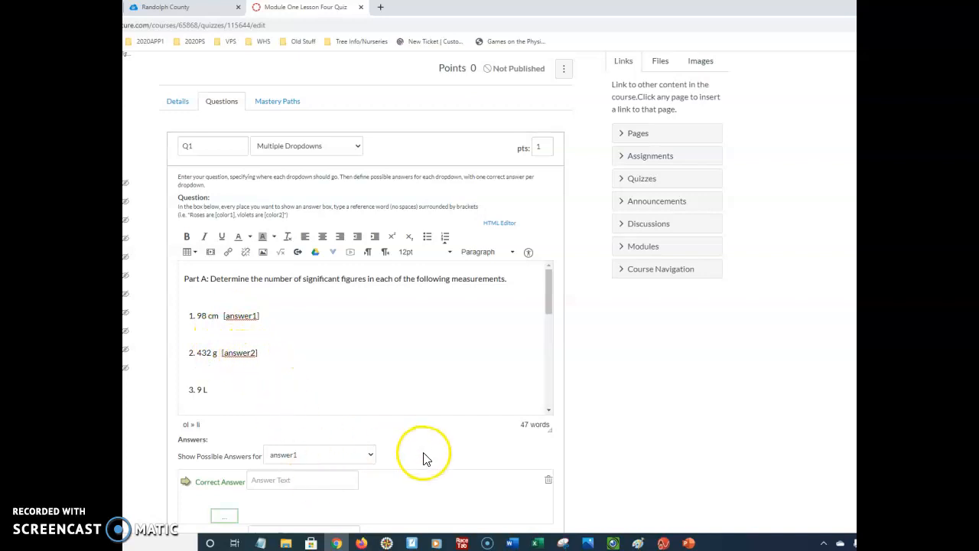
- For answer1, enter 1 as the correct answer and 2 as a possible answer
scroll(423, 453, down, 2)
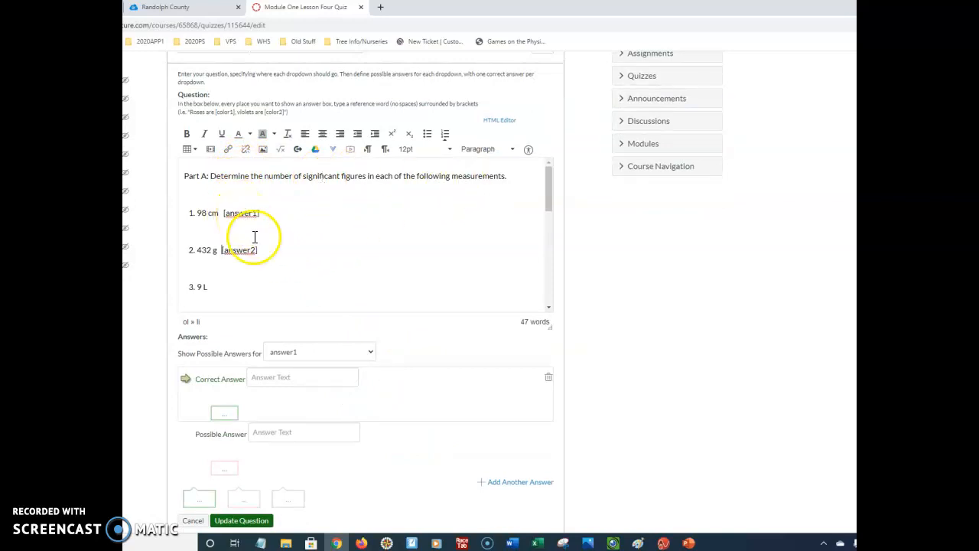
click(295, 378)
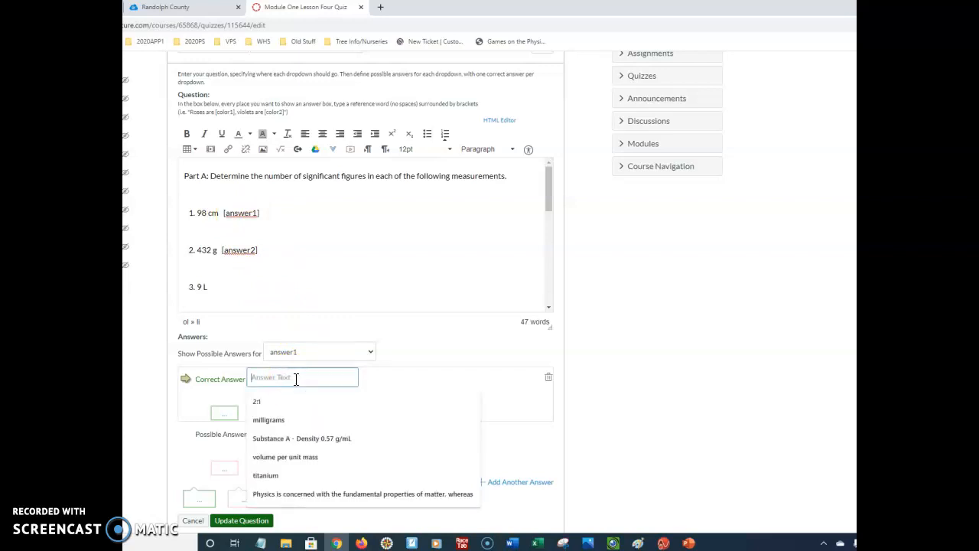
text(1)
click(300, 433)
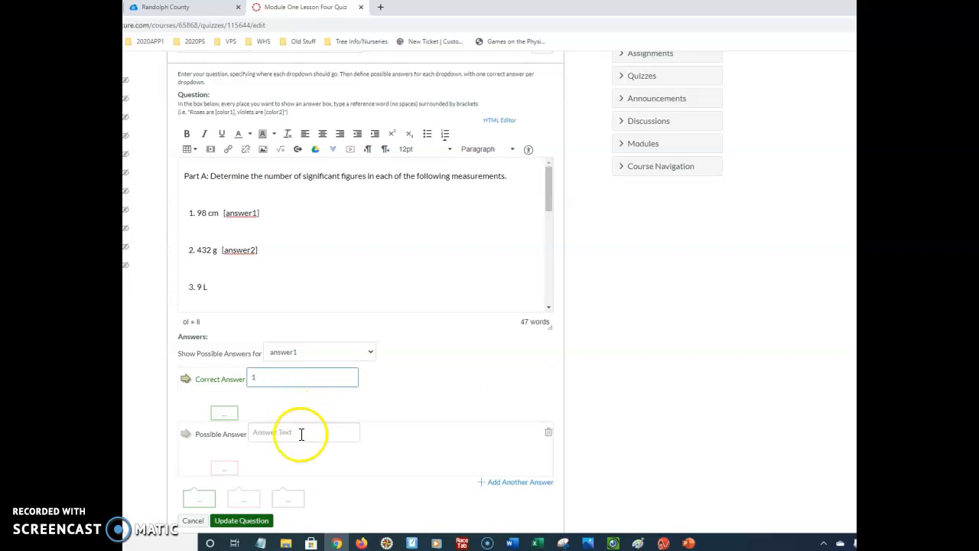
text(2)
- Add four more possible answers to answer1: 3, 4, 5 and 6
click(520, 482)
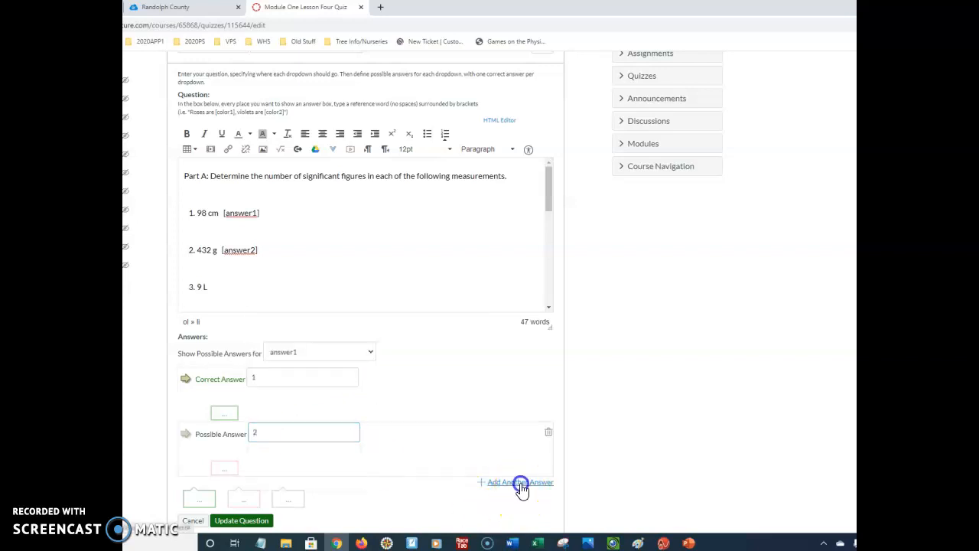
text(3)
click(522, 483)
text(4)
click(522, 484)
text(5)
click(498, 485)
text(6)
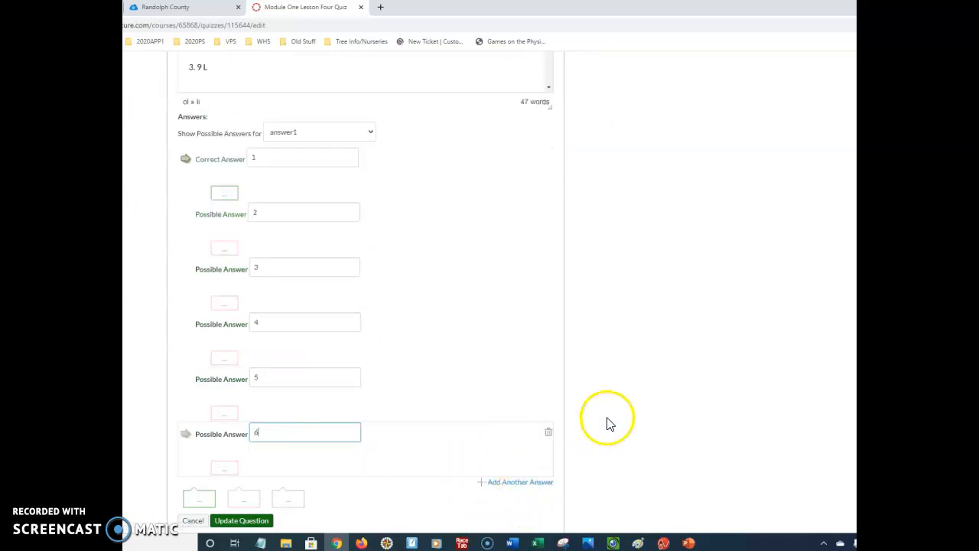
click(625, 452)
- Show the possible answers for answer2 and enter 1 and 2 as its first two choices
scroll(630, 418, up, 2)
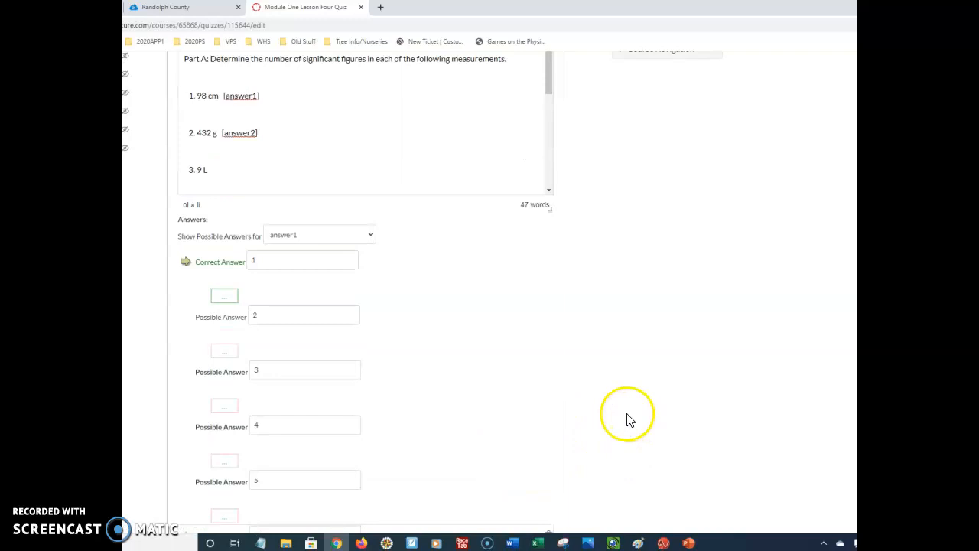
scroll(632, 411, down, 4)
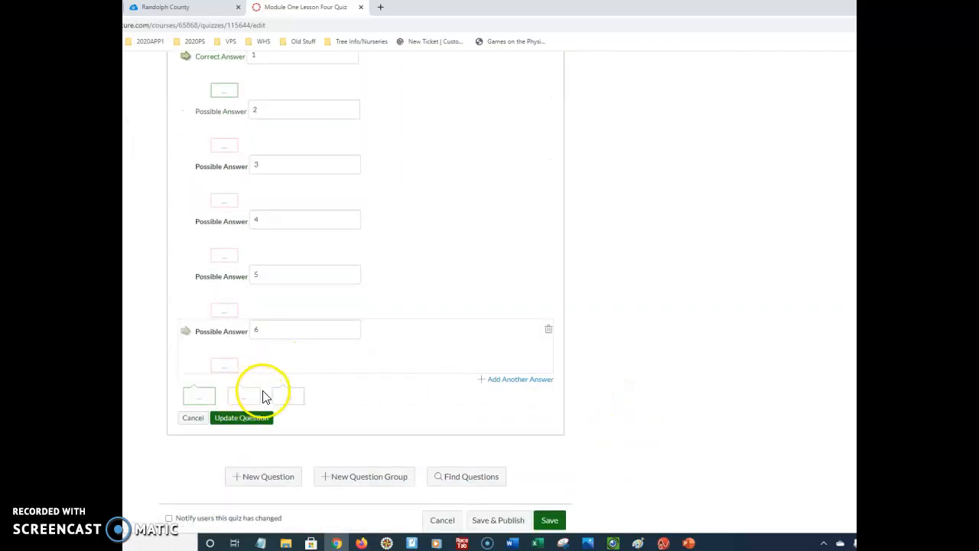
scroll(329, 376, up, 4)
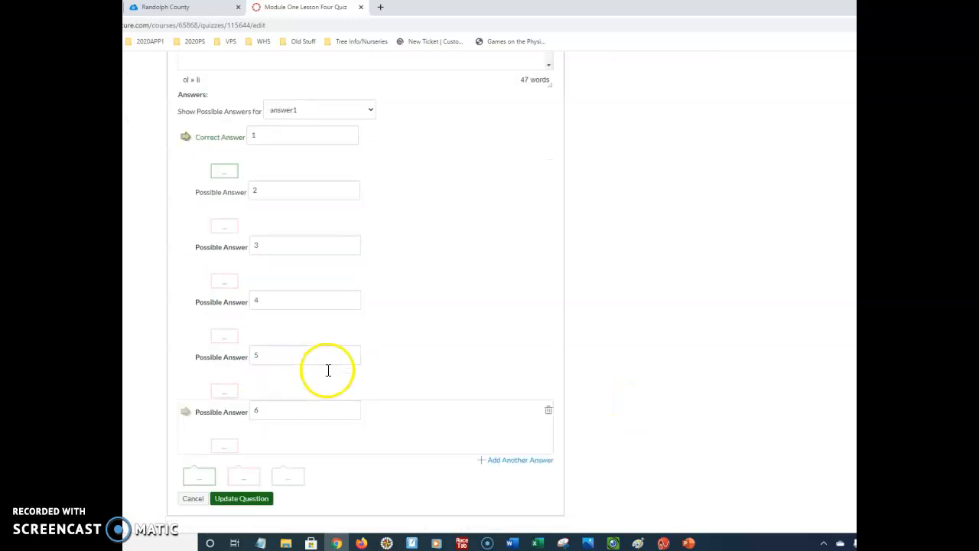
click(322, 235)
click(321, 270)
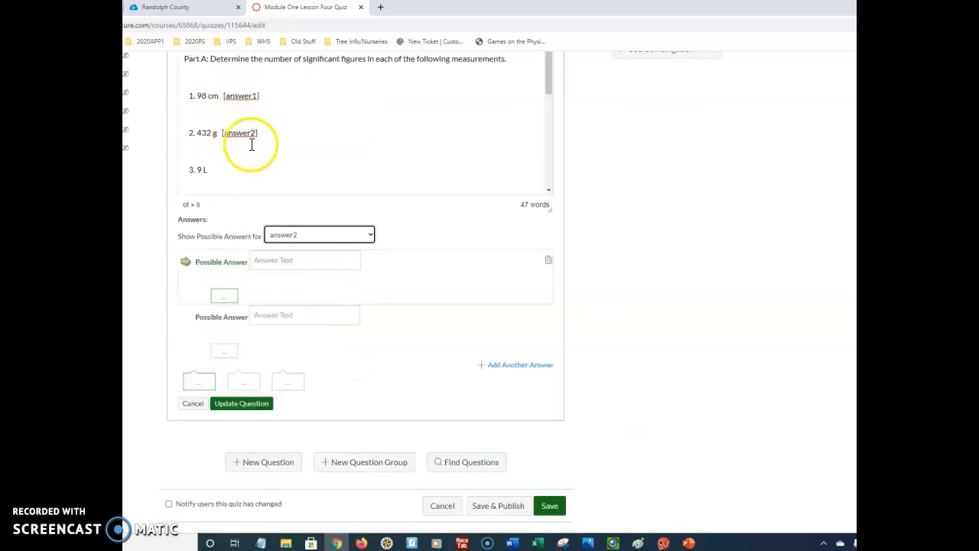
click(300, 261)
text(1)
click(302, 314)
text(2)
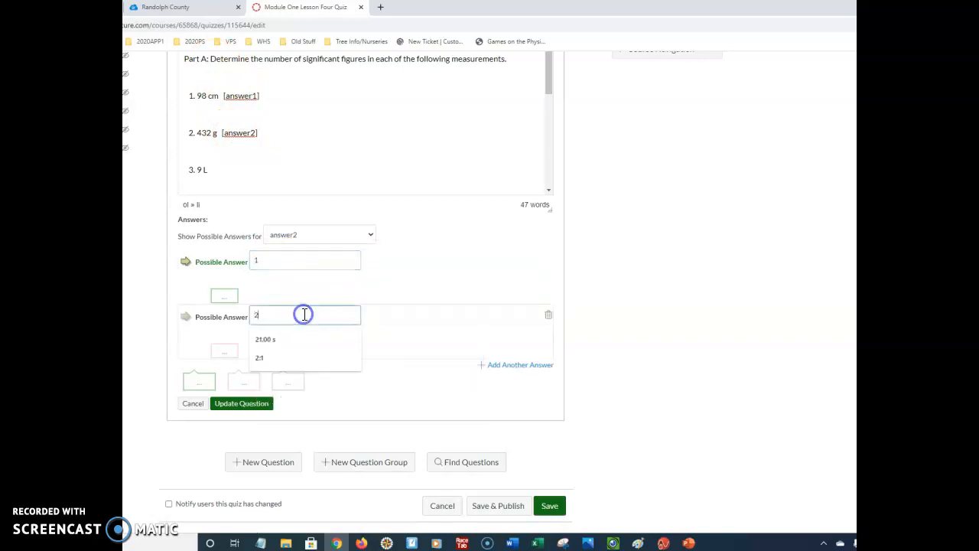
- Add four more possible answers to answer2: 3, 4, 5 and 6
click(519, 364)
text(4)
key(BackSpace)
text(3)
click(501, 365)
text(5)
key(BackSpace)
text(4)
click(519, 367)
text(5)
click(527, 367)
text(6)
click(647, 381)
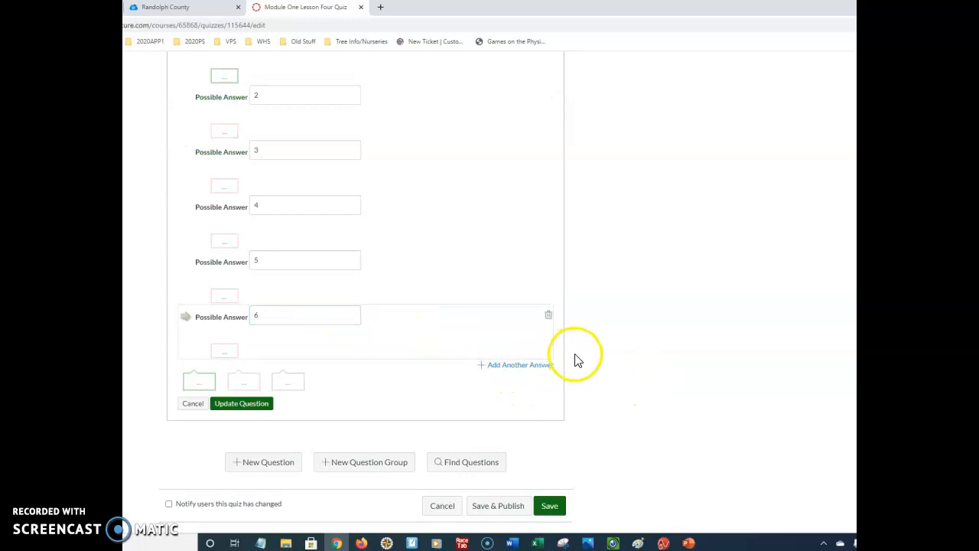
- Check the question text and answers, update question Q1, and save the quiz without publishing it
scroll(576, 358, up, 2)
scroll(590, 379, up, 3)
scroll(590, 379, up, 2)
scroll(601, 415, down, 3)
scroll(601, 413, down, 3)
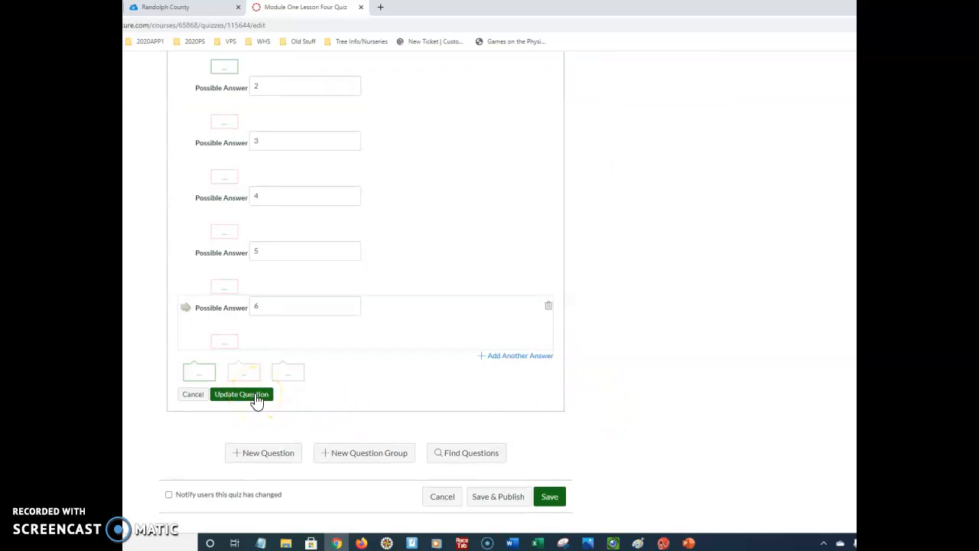
click(255, 395)
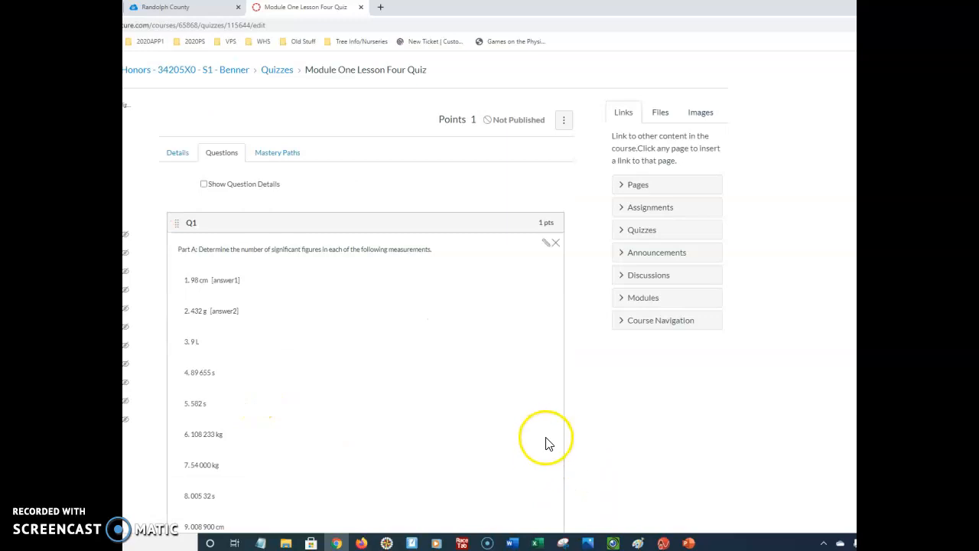
scroll(590, 448, down, 3)
click(555, 496)
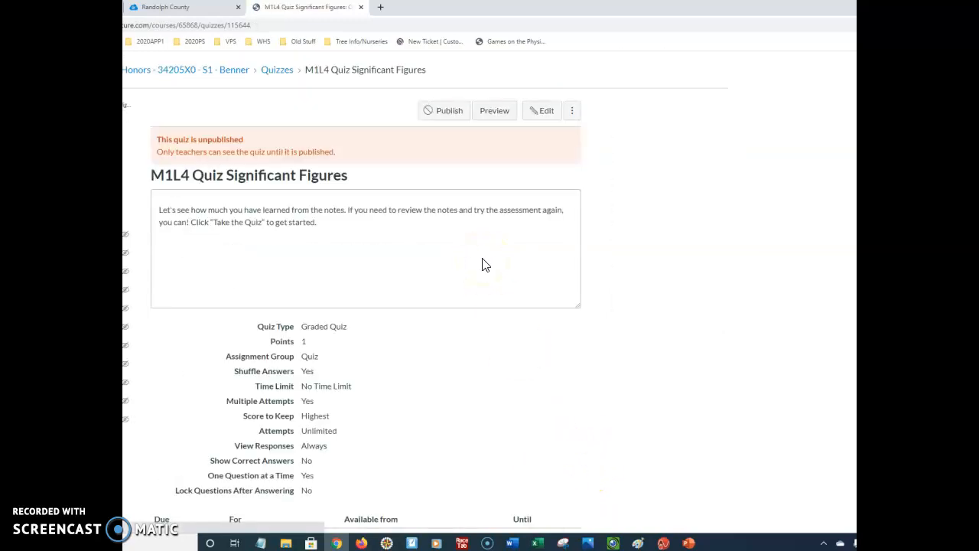
- Preview the quiz, try the answer dropdowns for 98 cm and 432 g, and submit the preview attempt
click(497, 117)
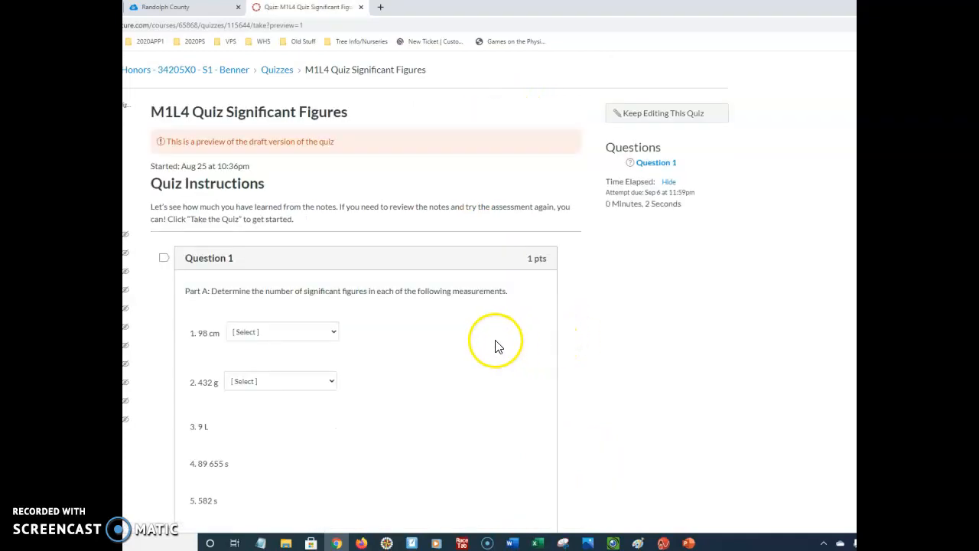
click(337, 333)
click(335, 330)
click(327, 335)
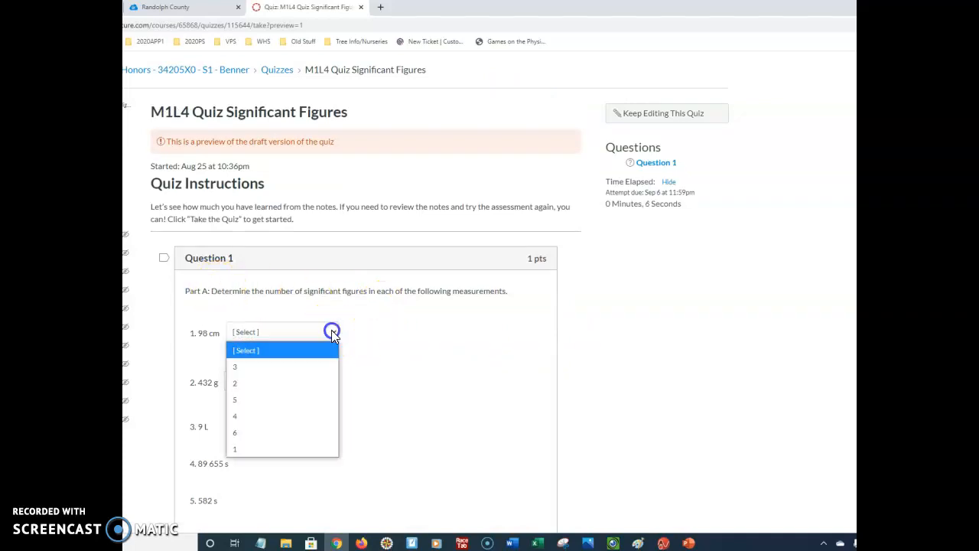
click(309, 384)
click(310, 381)
click(303, 464)
scroll(450, 460, down, 5)
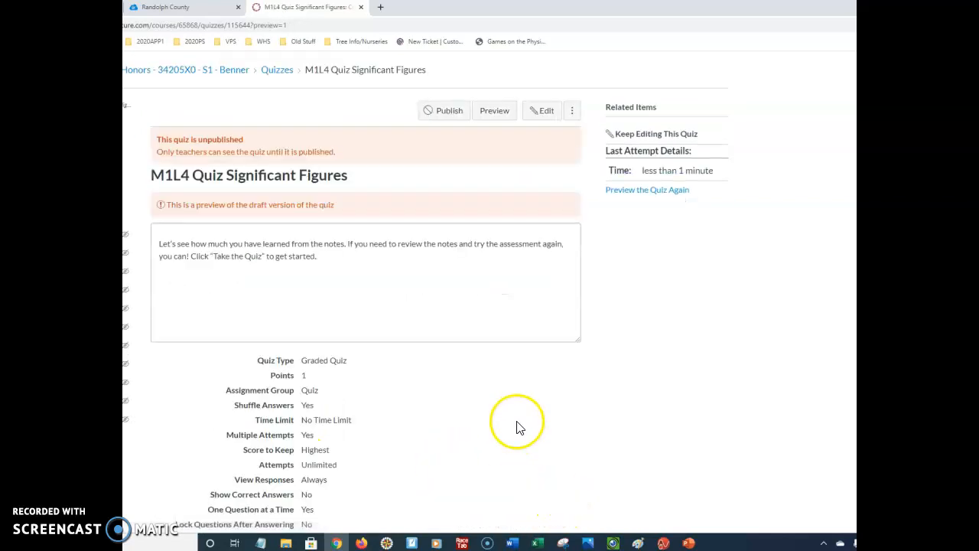
- Review the score and the Question 1 result of the submitted preview attempt
scroll(472, 425, down, 3)
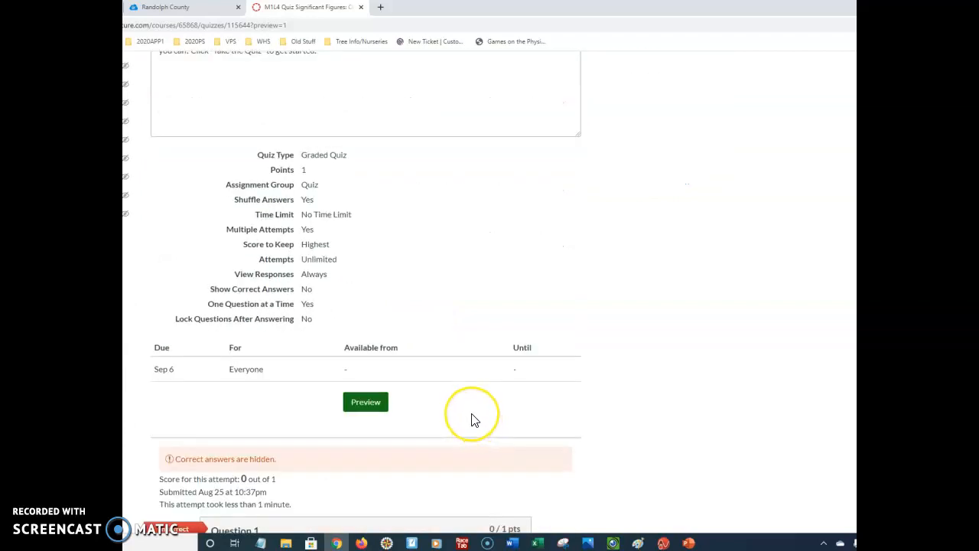
scroll(472, 420, down, 1)
scroll(472, 420, down, 2)
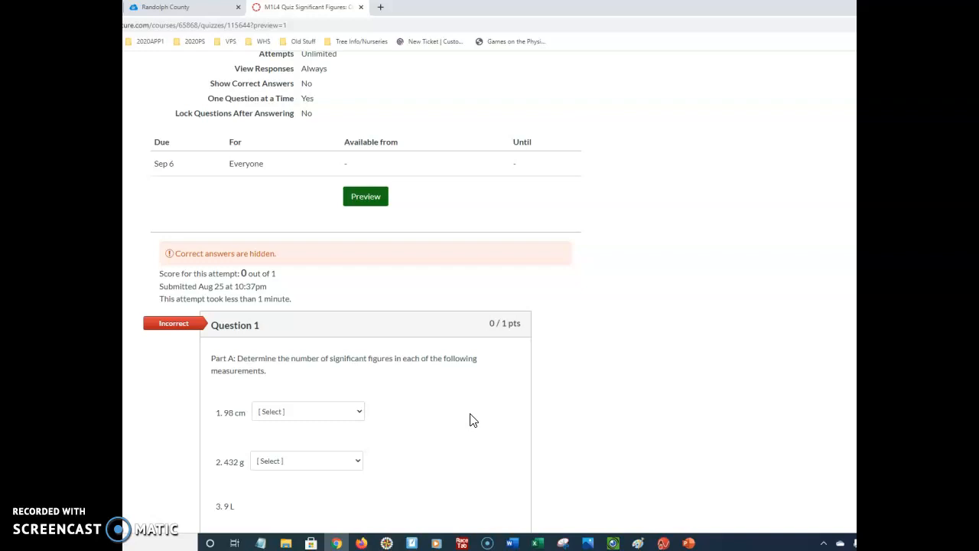
scroll(472, 420, up, 1)
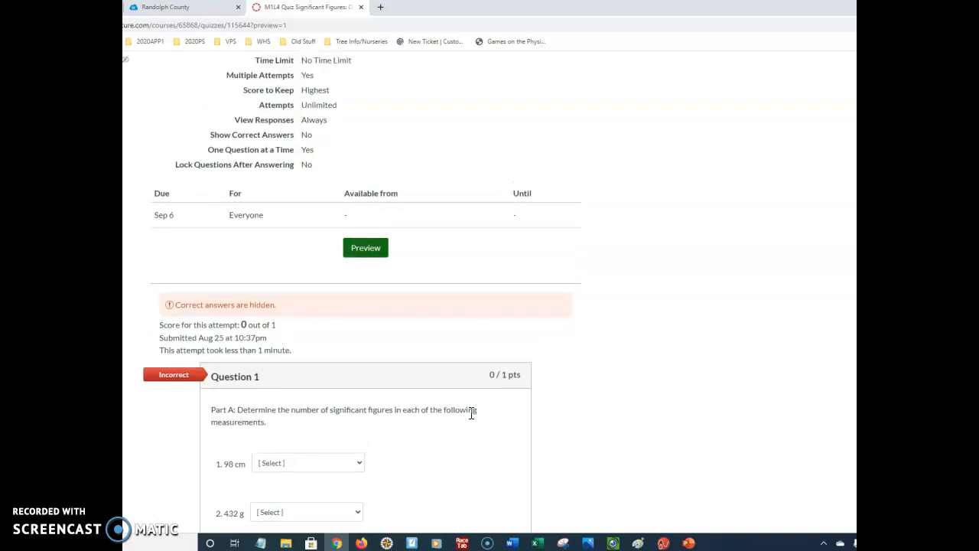
- Examine the 98 cm dropdown choices and the Answer 1 and Answer 2 entries of Question 1 in the submitted preview
scroll(413, 430, down, 3)
click(359, 257)
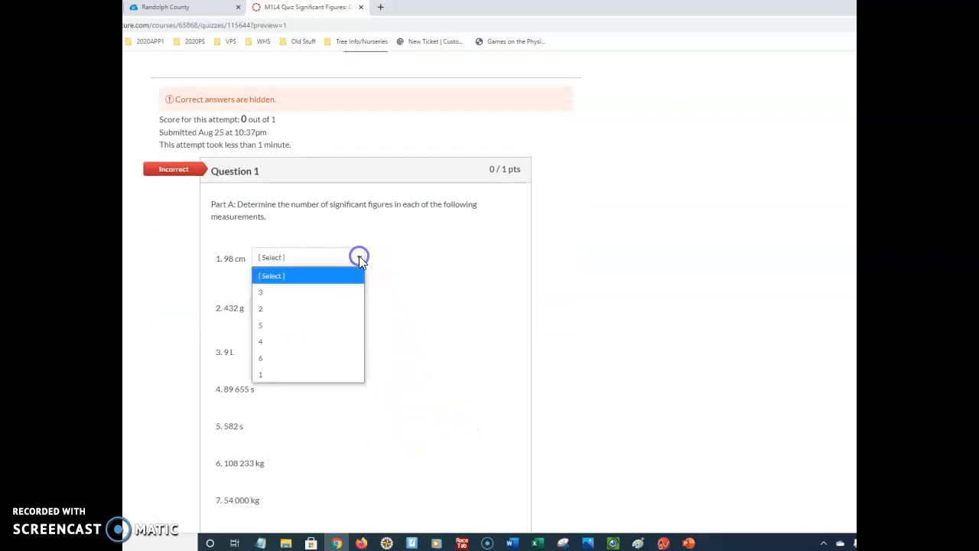
click(359, 257)
scroll(295, 367, down, 3)
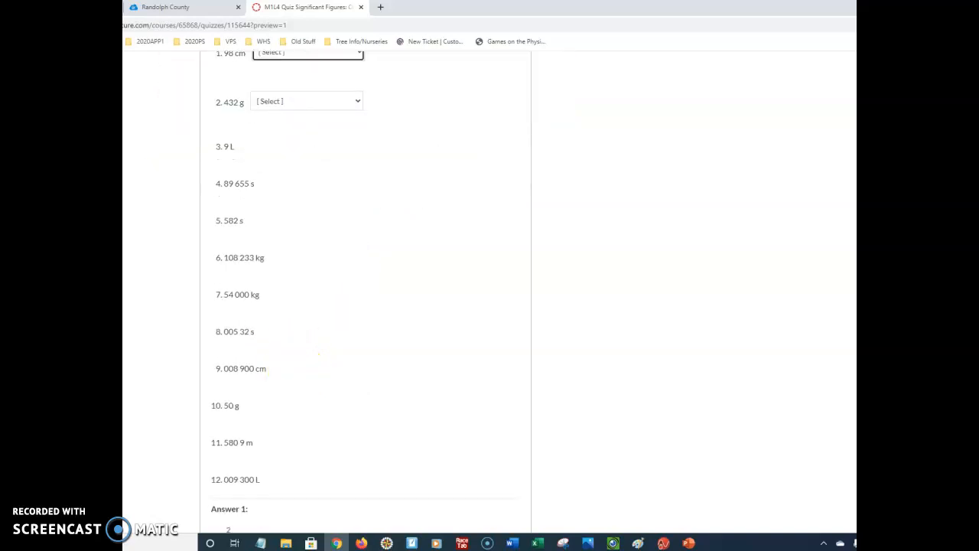
click(146, 533)
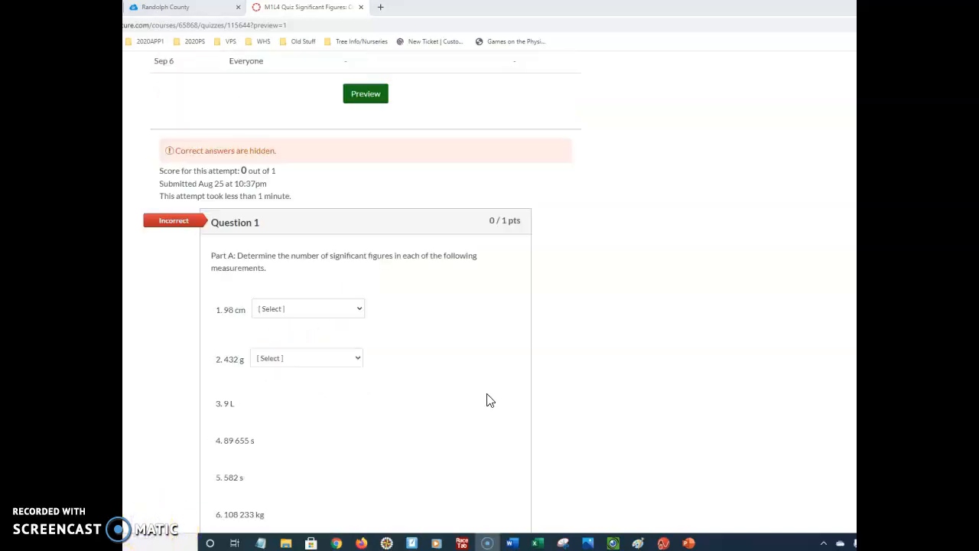
scroll(490, 401, down, 6)
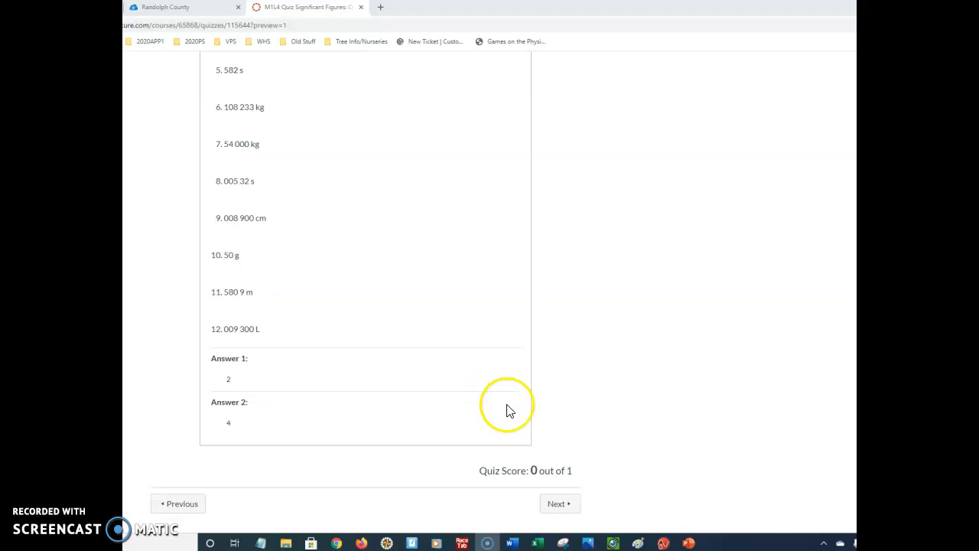
scroll(394, 386, up, 10)
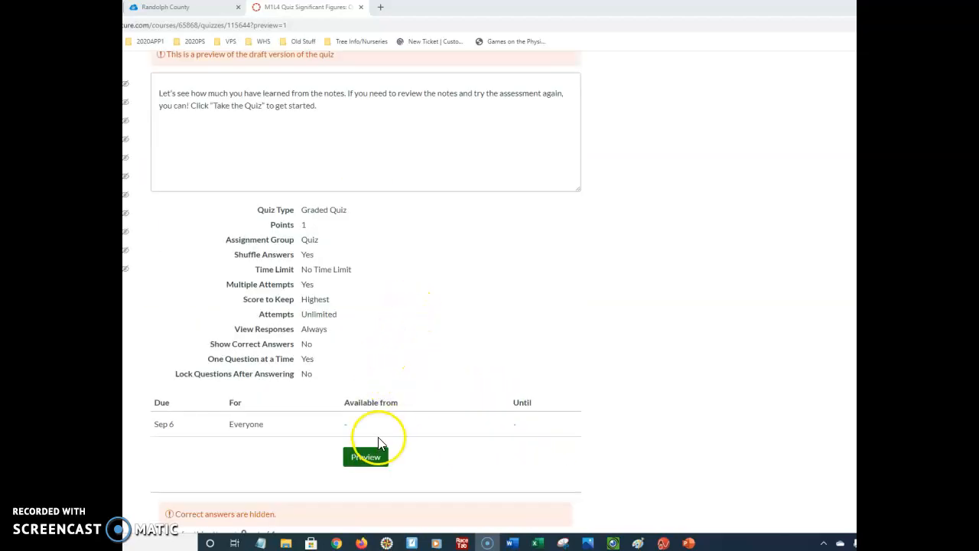
- Open the M1L4 Quiz Significant Figures quiz for editing and open its question Q1 for editing
scroll(378, 444, up, 3)
click(541, 112)
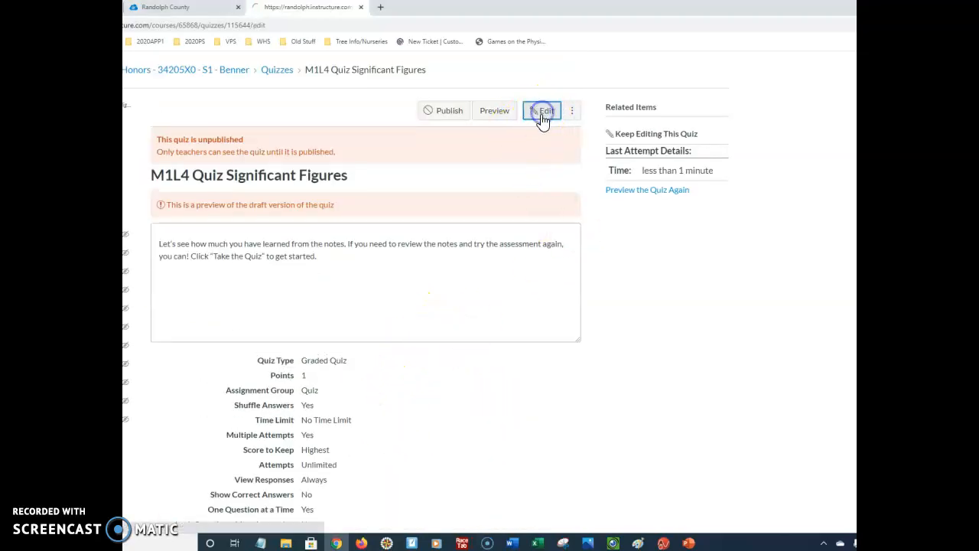
scroll(497, 382, down, 4)
scroll(505, 386, down, 3)
scroll(513, 387, up, 7)
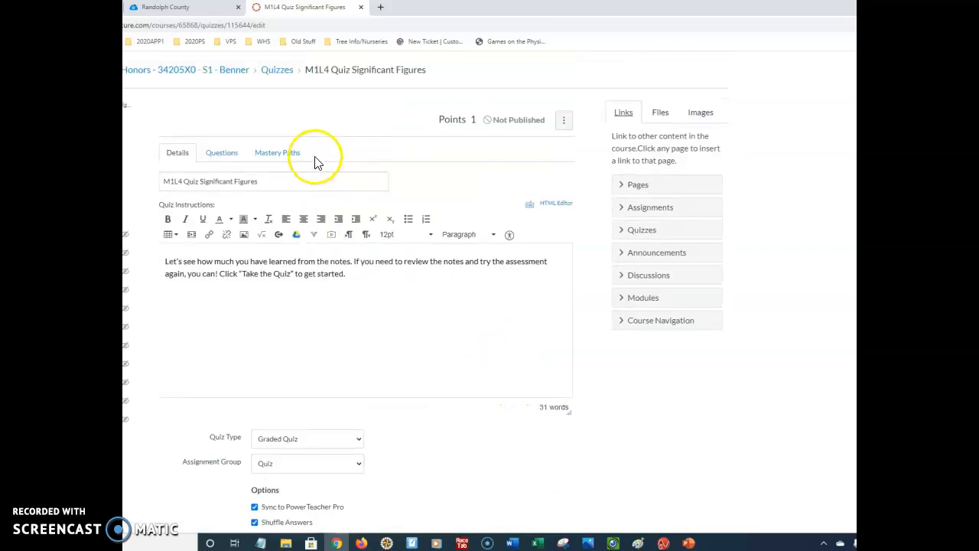
click(228, 153)
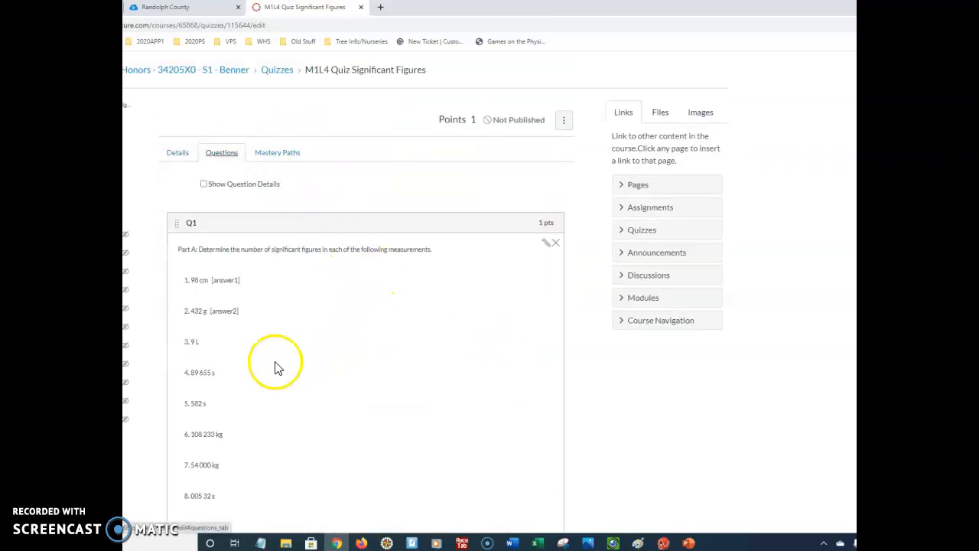
click(546, 243)
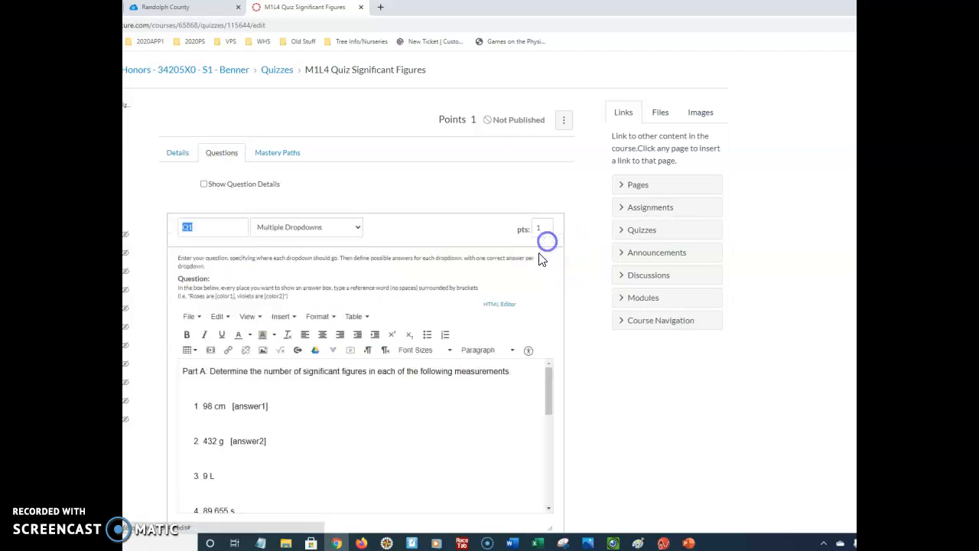
- Mark 2 as the correct answer for answer1 and 4 for answer2, and update question Q1
scroll(635, 417, down, 5)
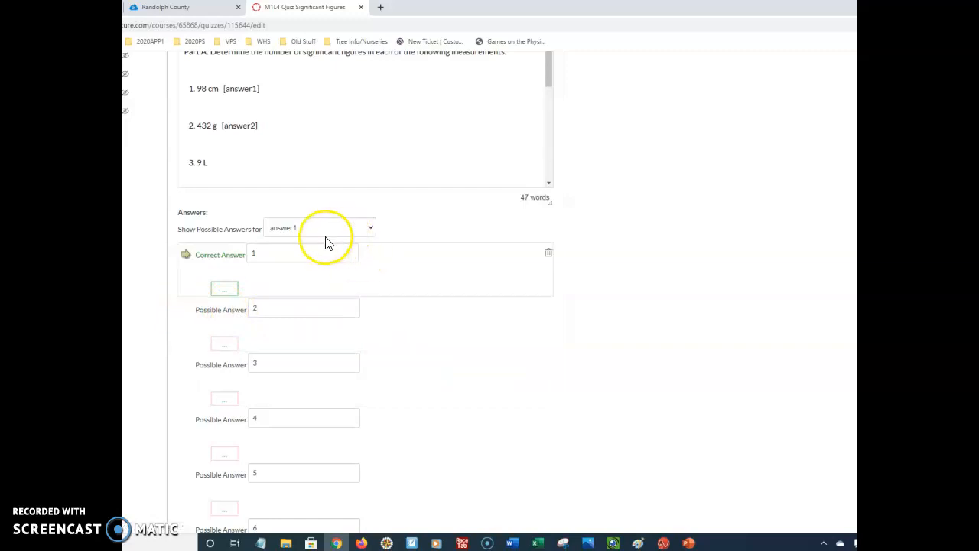
click(186, 310)
click(357, 227)
click(344, 261)
click(186, 419)
scroll(530, 432, down, 3)
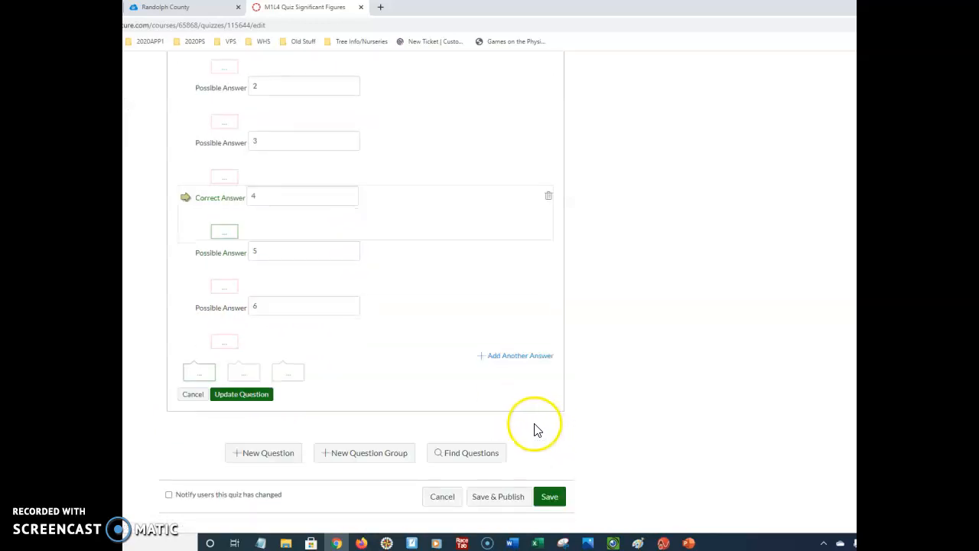
click(252, 402)
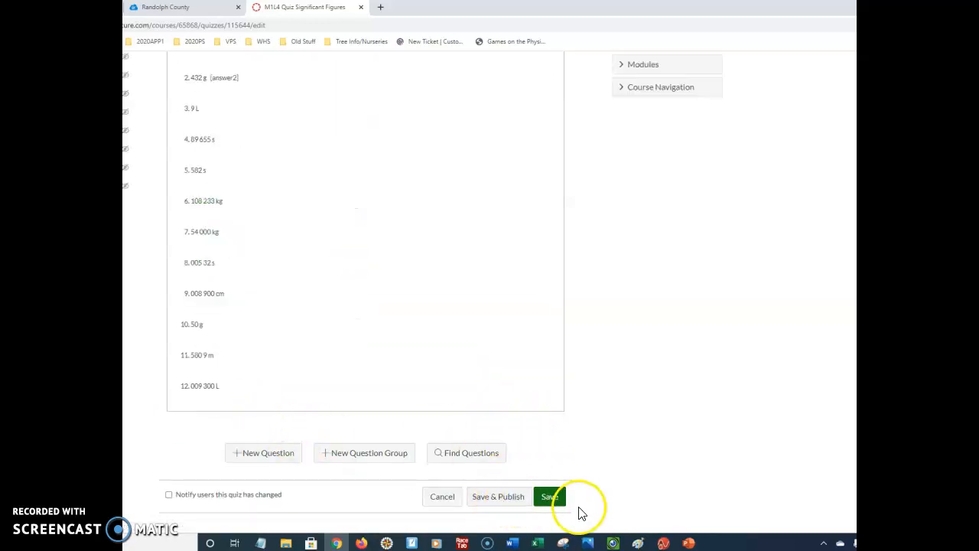
scroll(482, 379, up, 3)
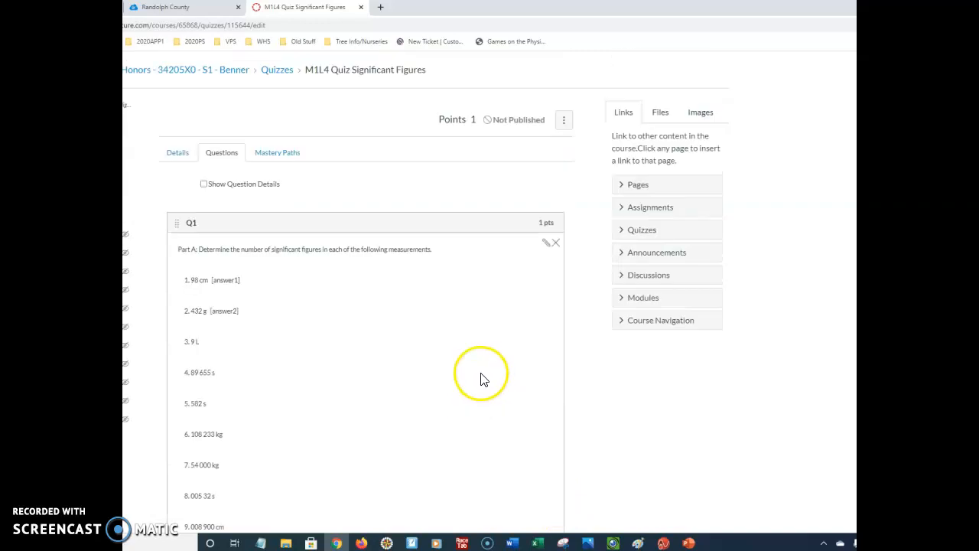
scroll(482, 379, down, 2)
scroll(482, 378, down, 2)
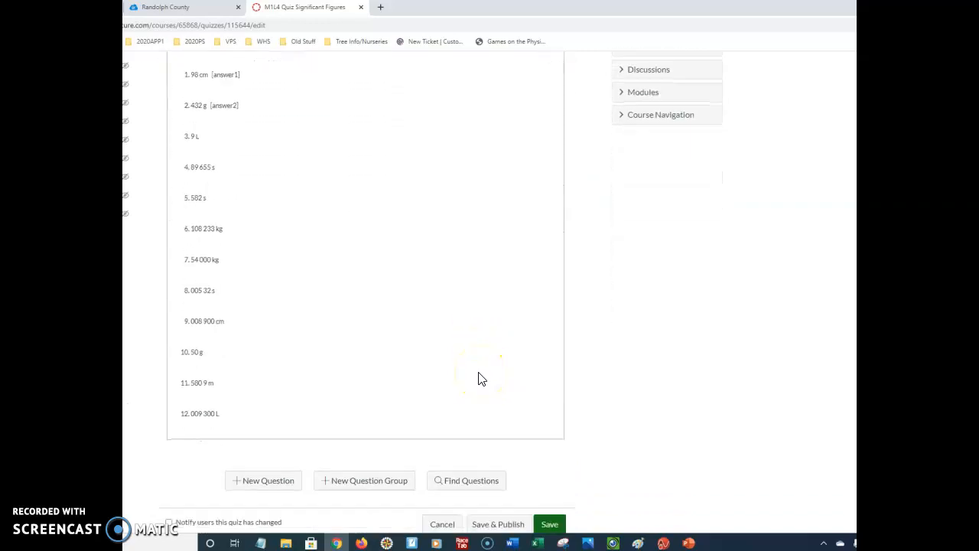